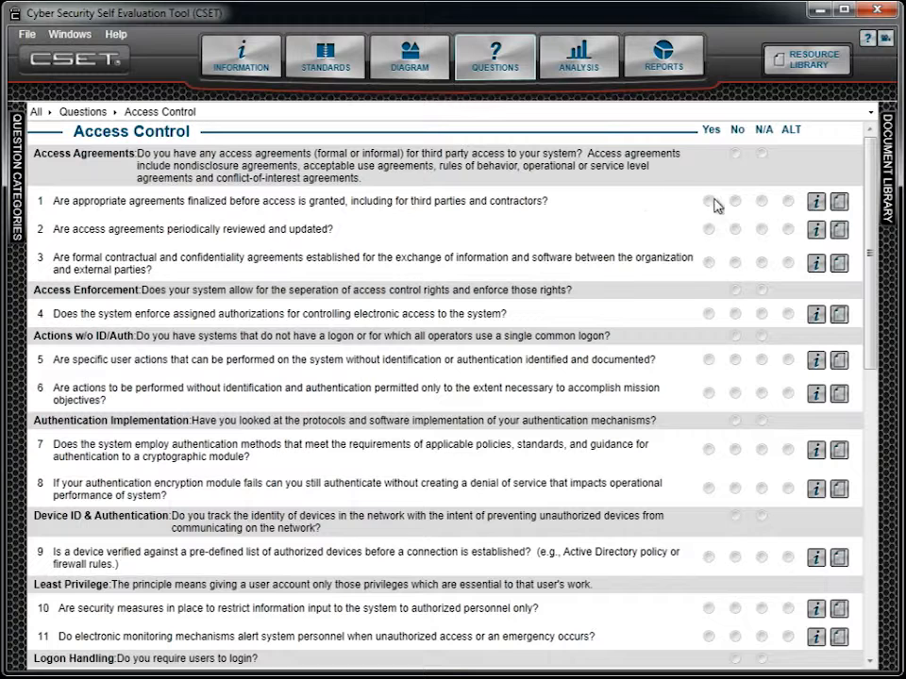
Open the details of Access Control question 1, answer it Yes, and mark it for review.
click(839, 204)
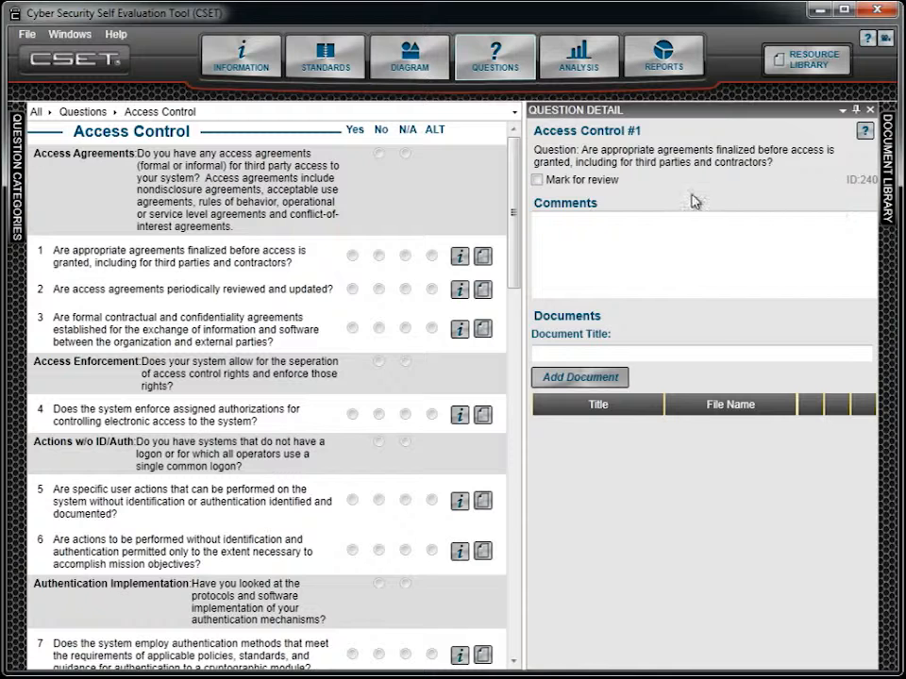
click(352, 256)
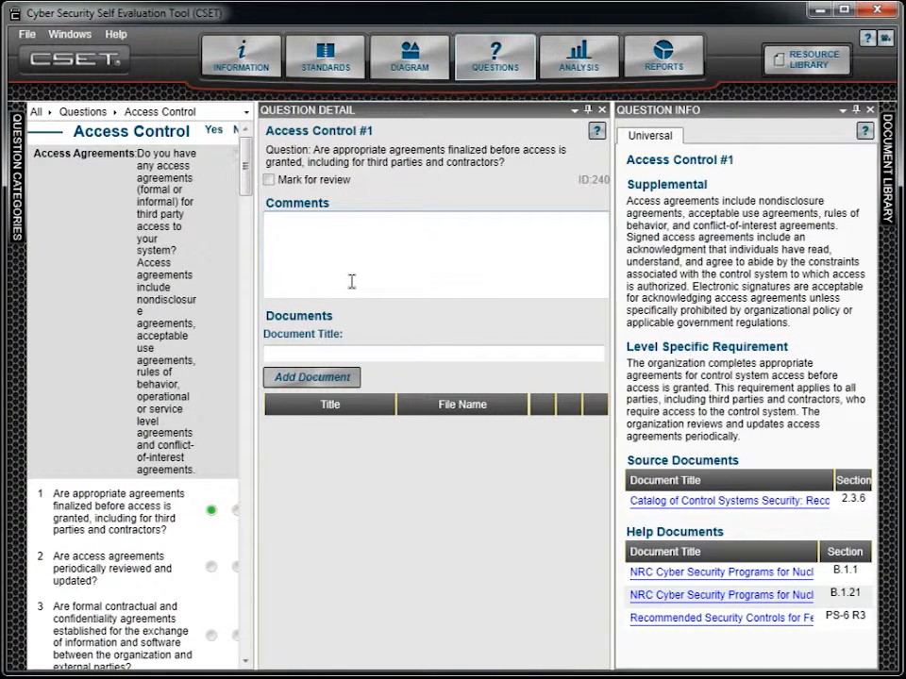
click(269, 180)
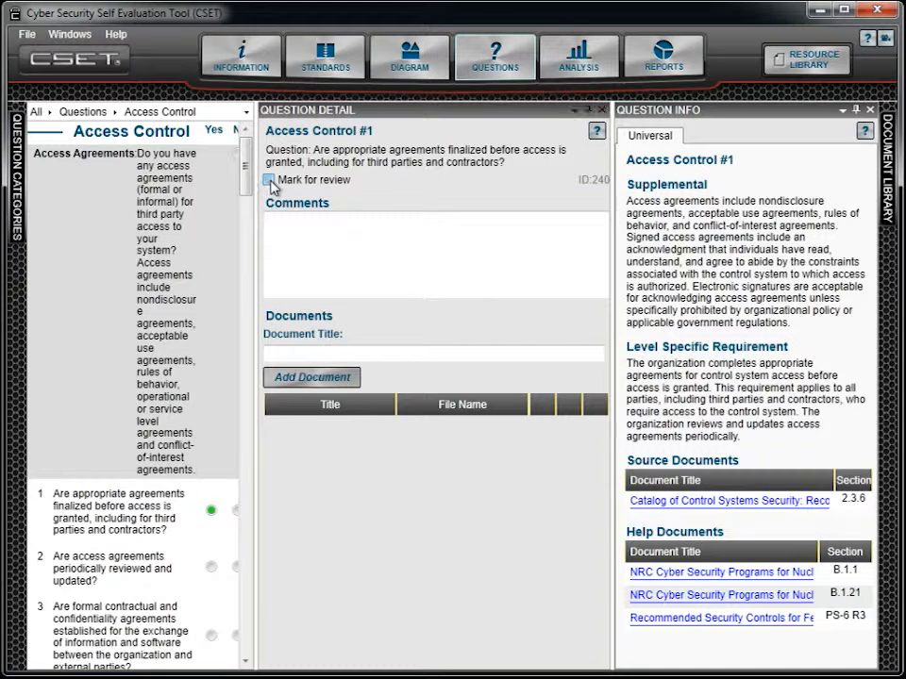
Answer Yes to Access Control questions 3 and 5, mark both for review, and close the question detail and info panes.
click(211, 635)
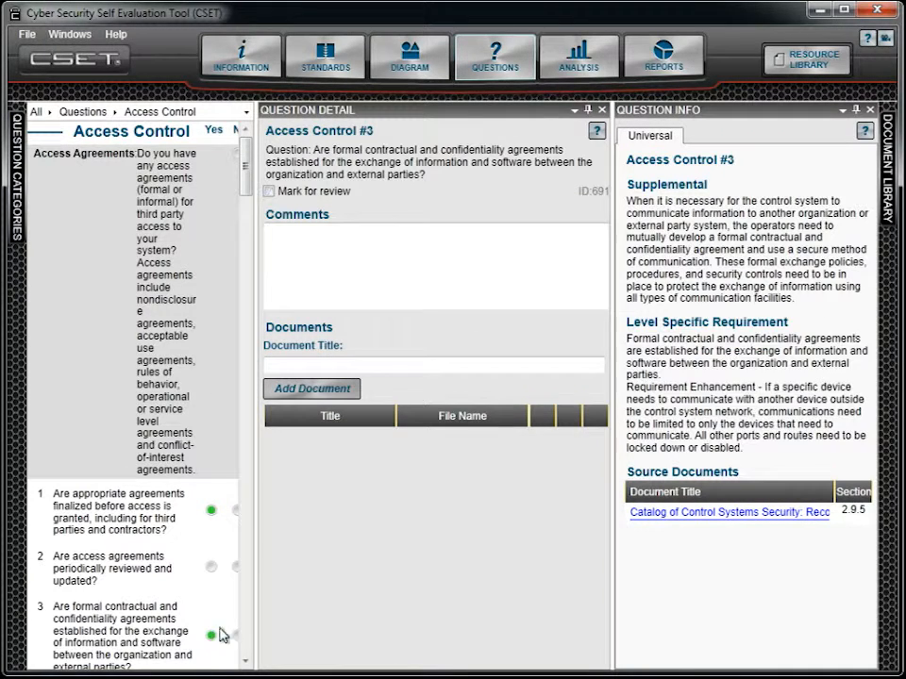
click(269, 191)
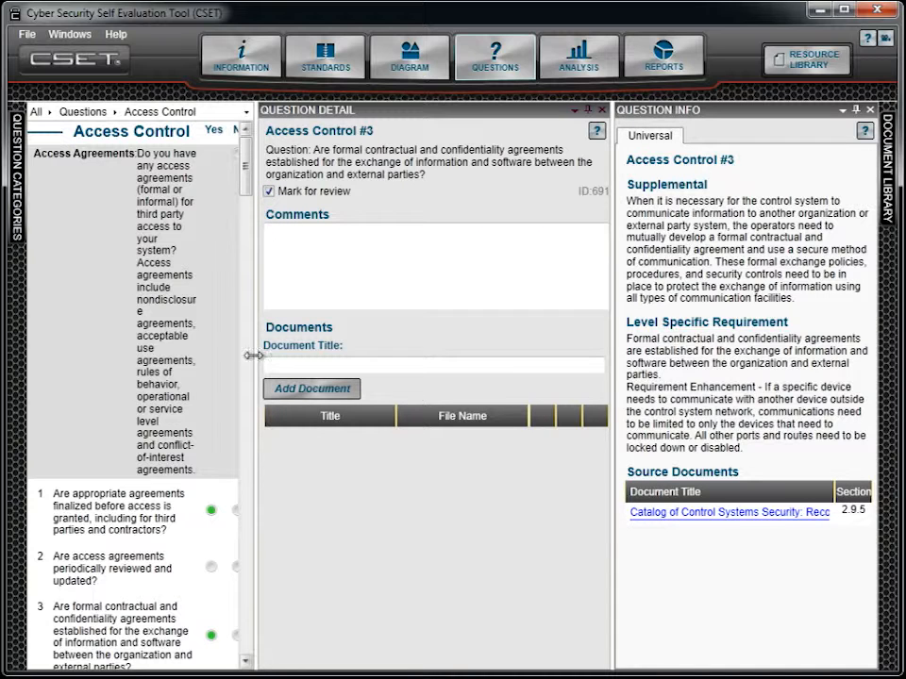
drag(245, 189, 244, 239)
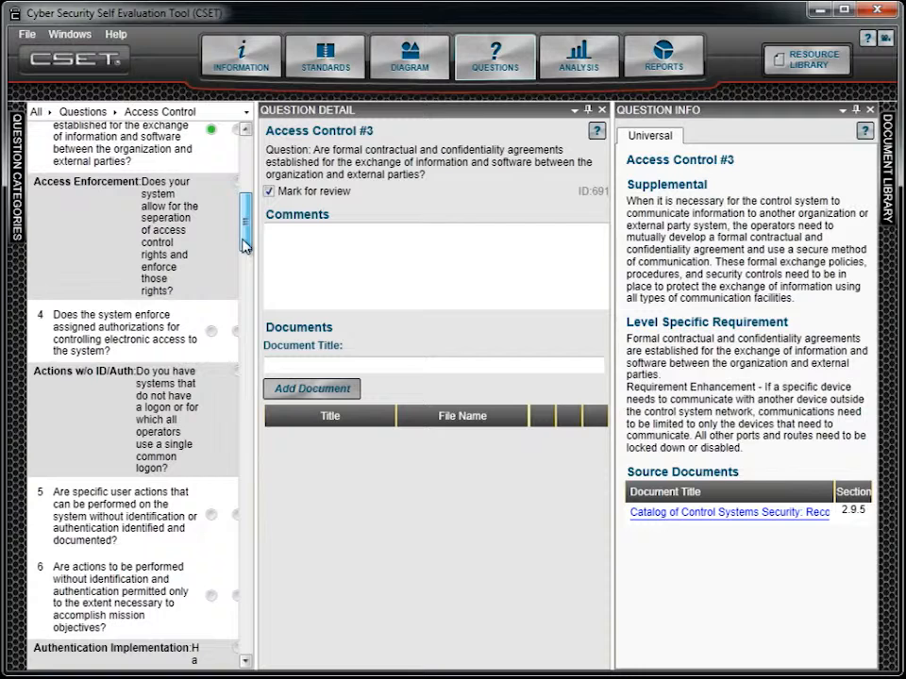
click(212, 514)
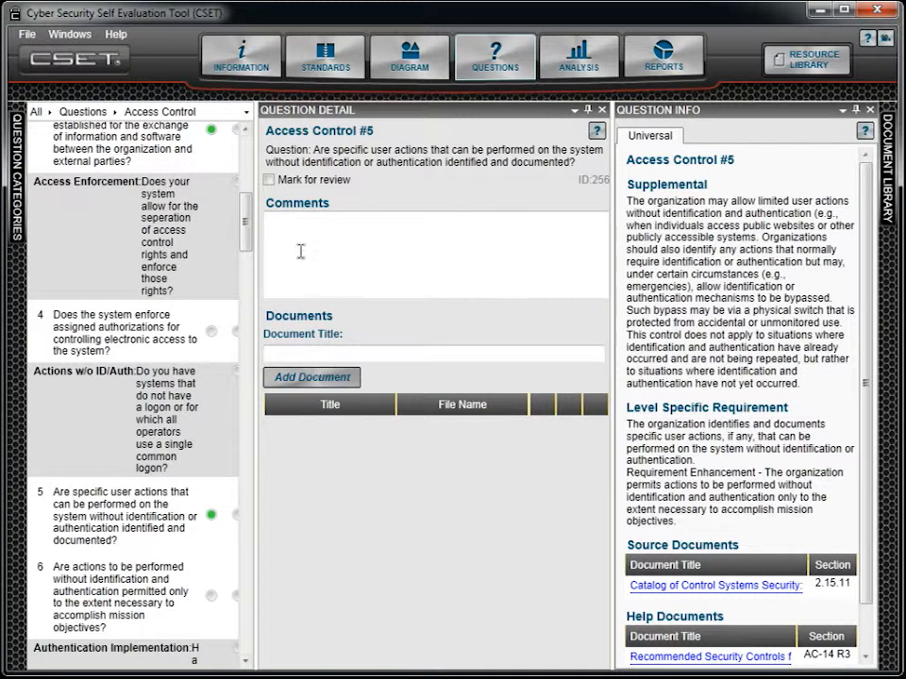
click(269, 180)
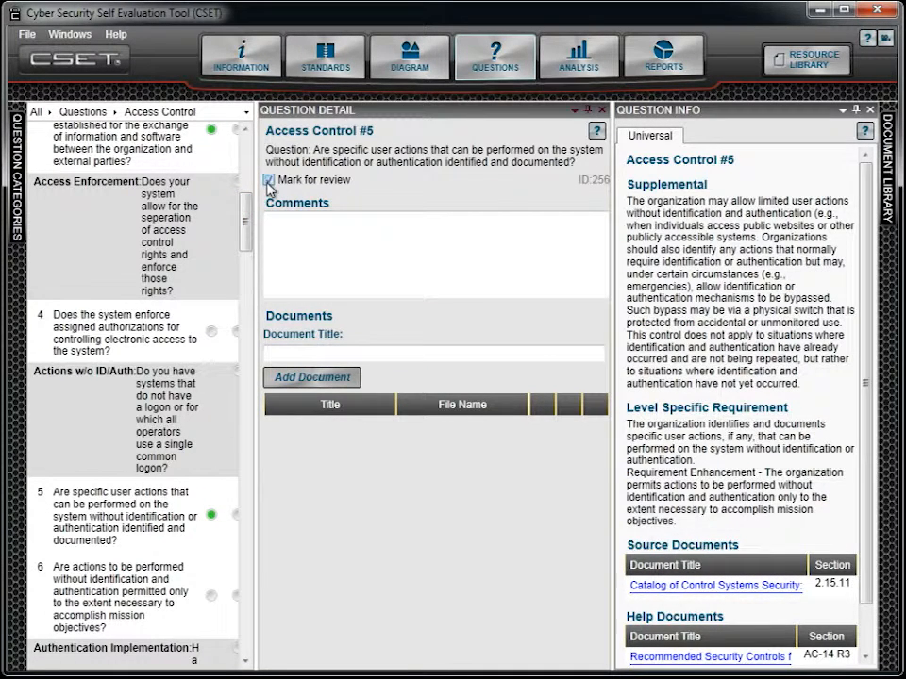
click(600, 110)
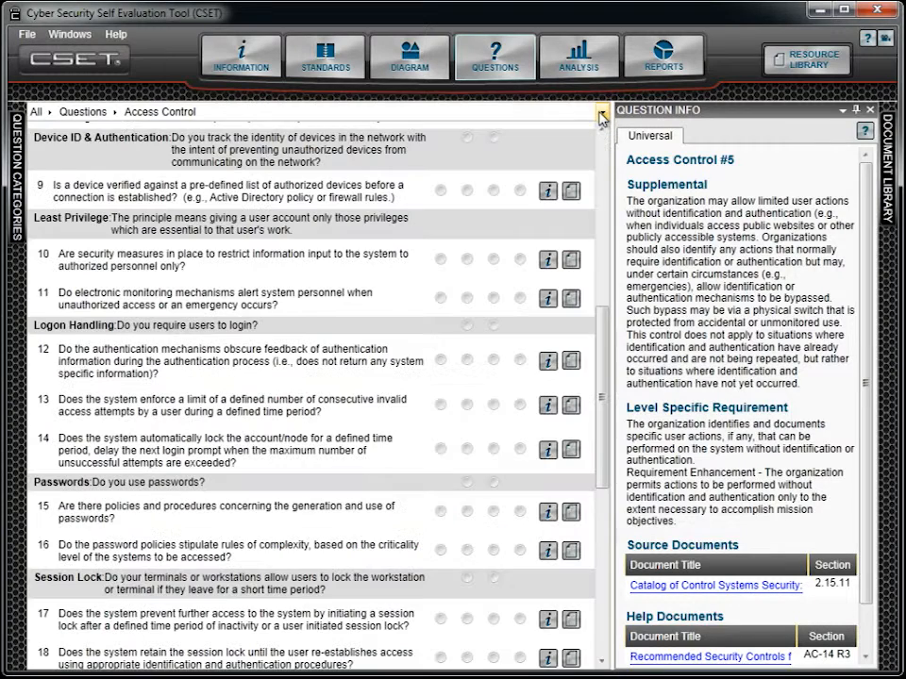
click(870, 111)
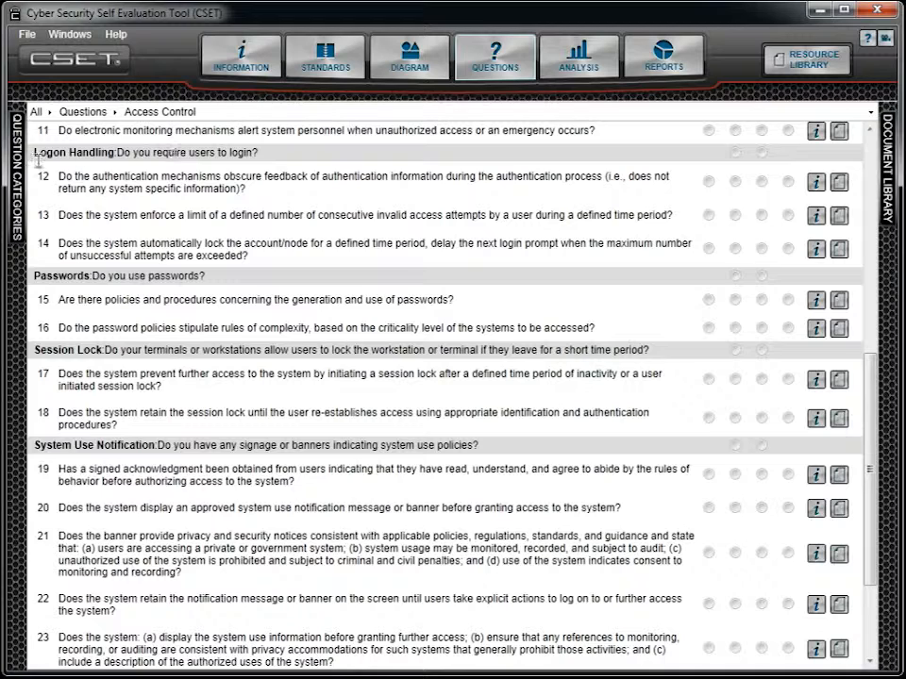
Filter the question list to those marked for review with the categories pane pinned, examine them, and clear the filter.
mouse_move(15, 170)
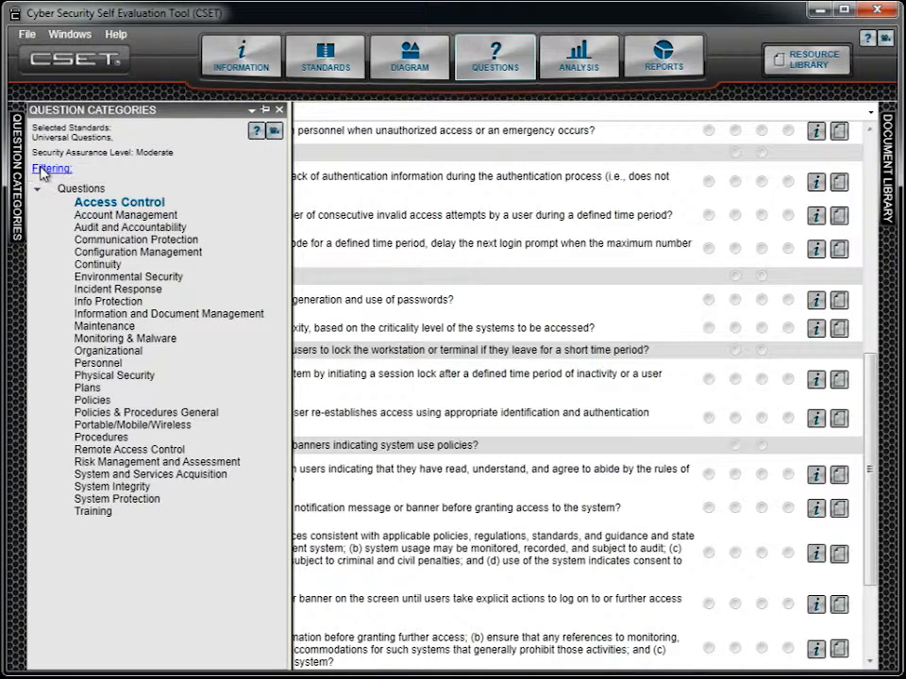
click(41, 170)
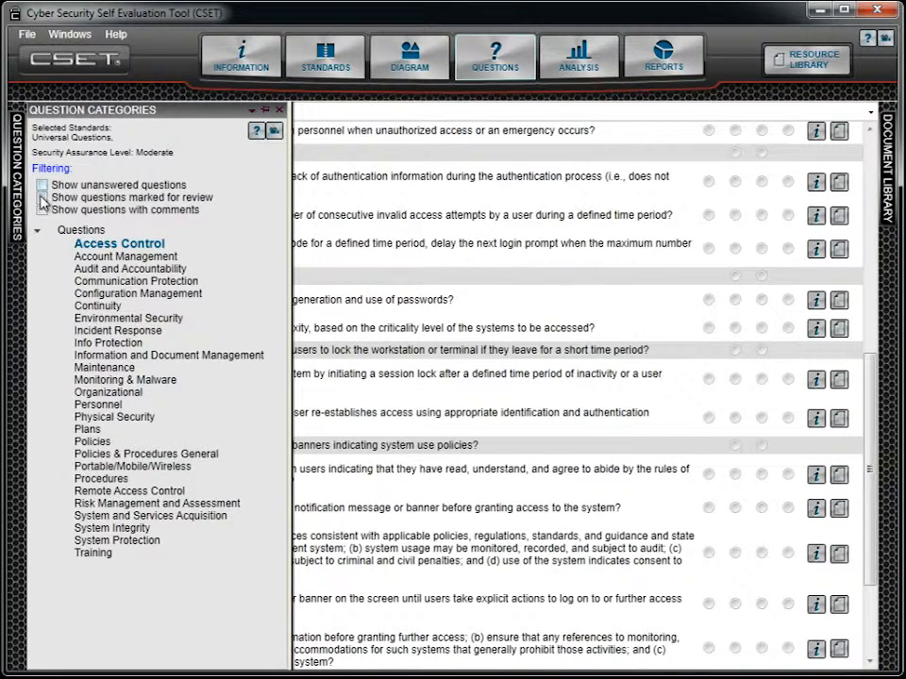
click(43, 198)
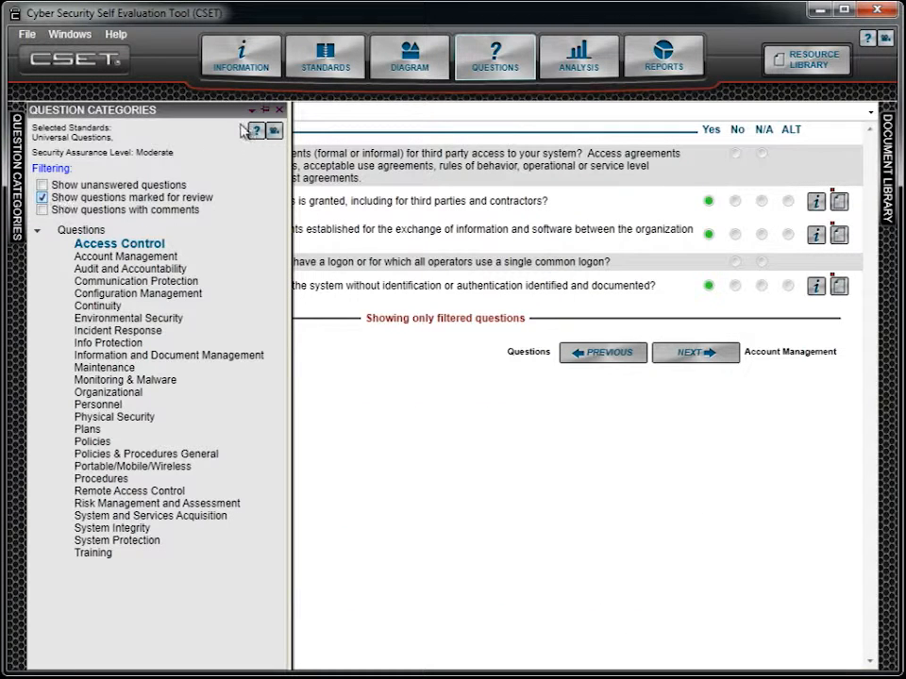
click(266, 110)
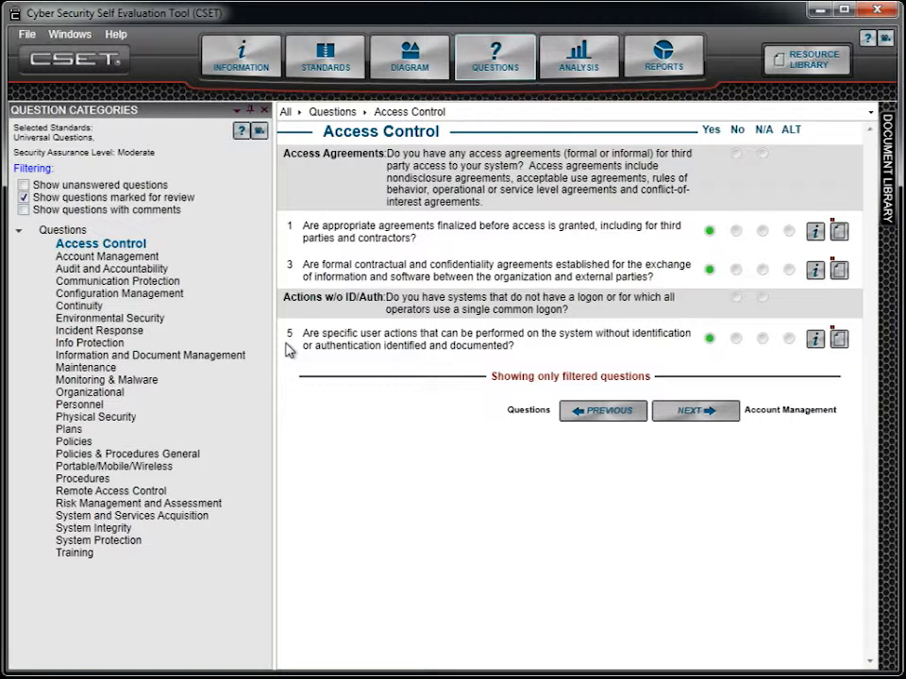
click(23, 199)
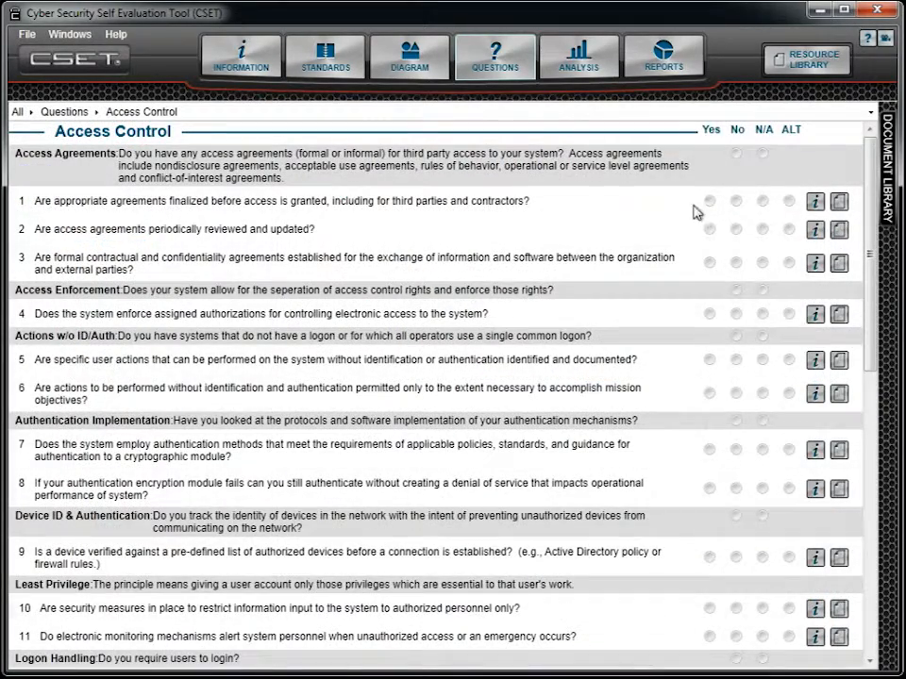
Add a comment to Access Control question 1 about careful outside-party and contractor access, the new-employee access agreement concern, and the action item to report back.
click(839, 202)
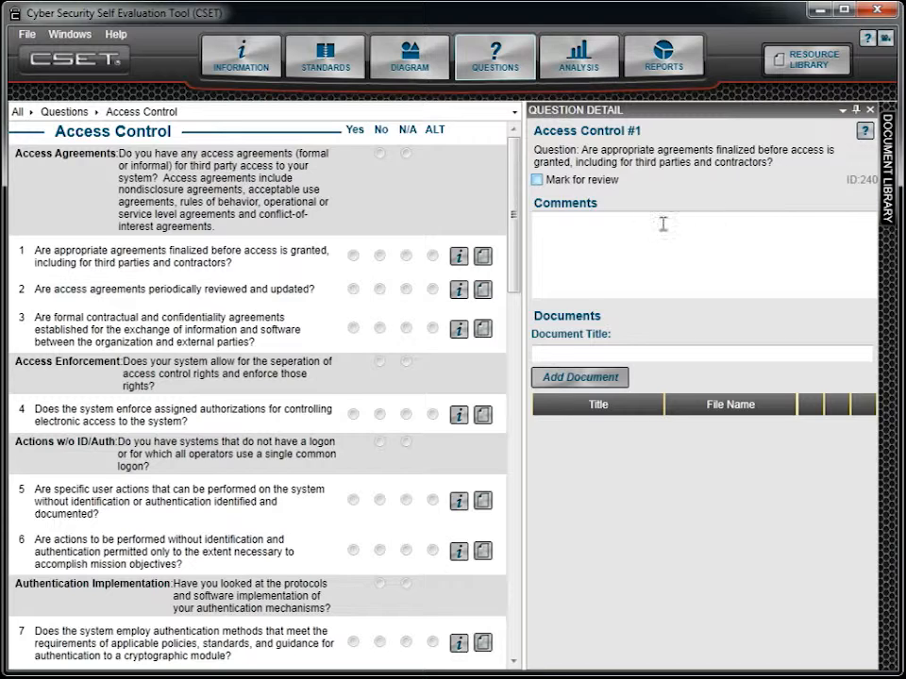
click(570, 235)
text(We are careful)
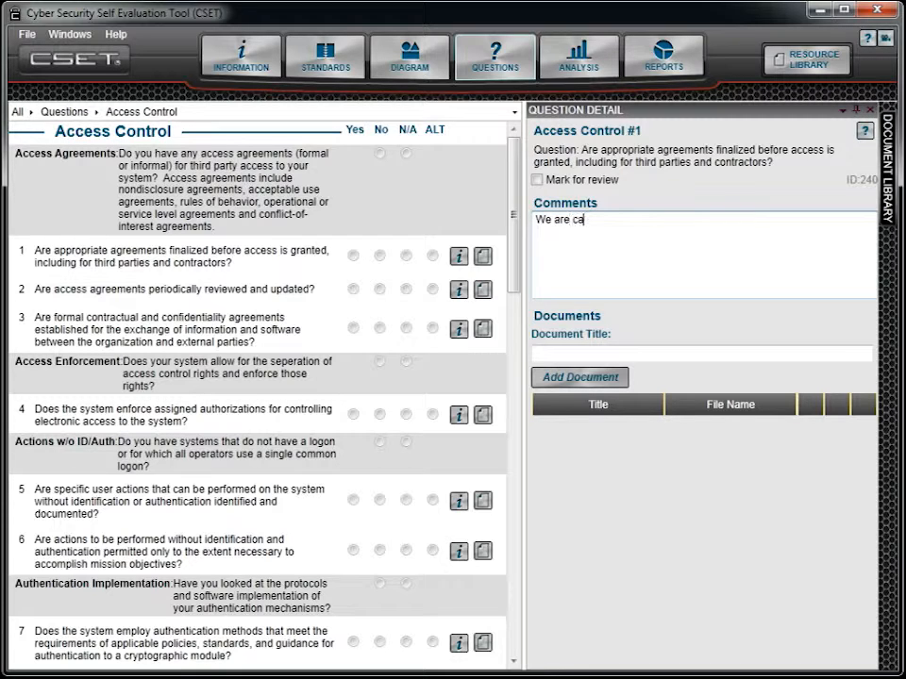
text( about all outside parties, including contractors being)
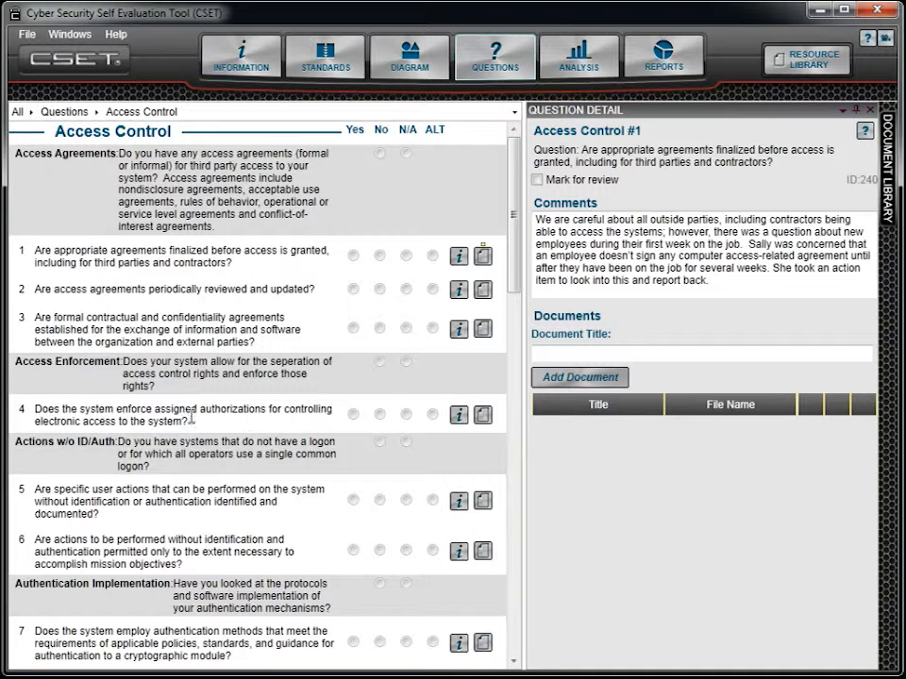
Answer Access Control question 4 as ALT, justifying it by requiring authentication and logging for all user actions, so no documentation is required.
click(433, 415)
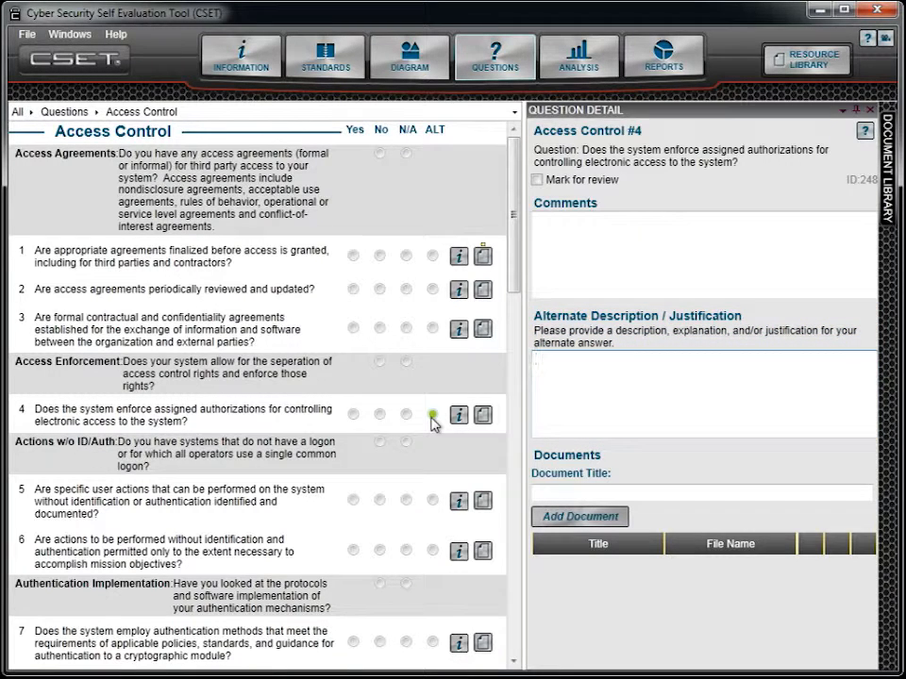
text(Rather than allow us)
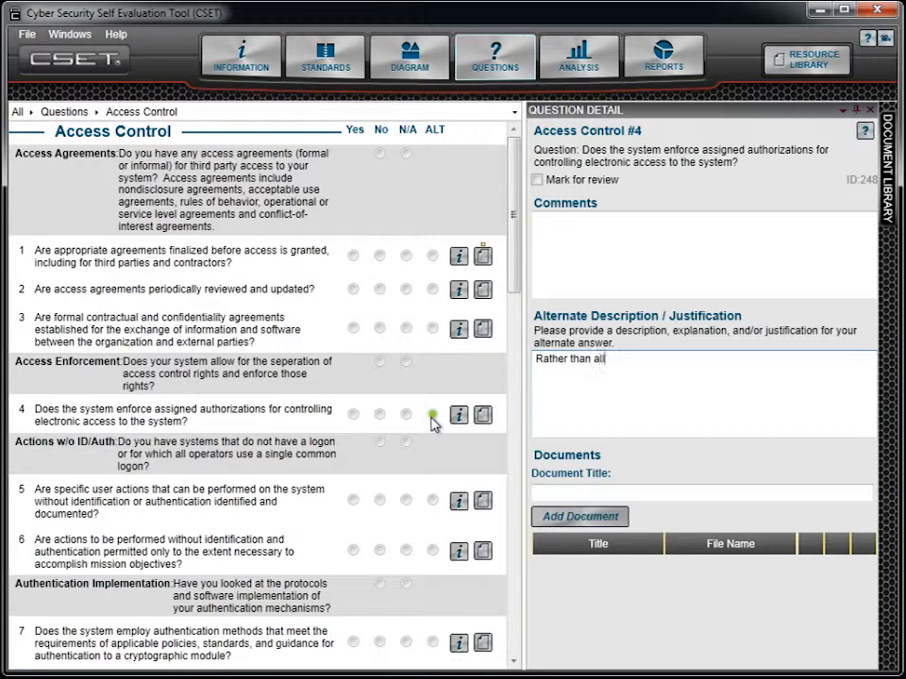
text(er actions to)
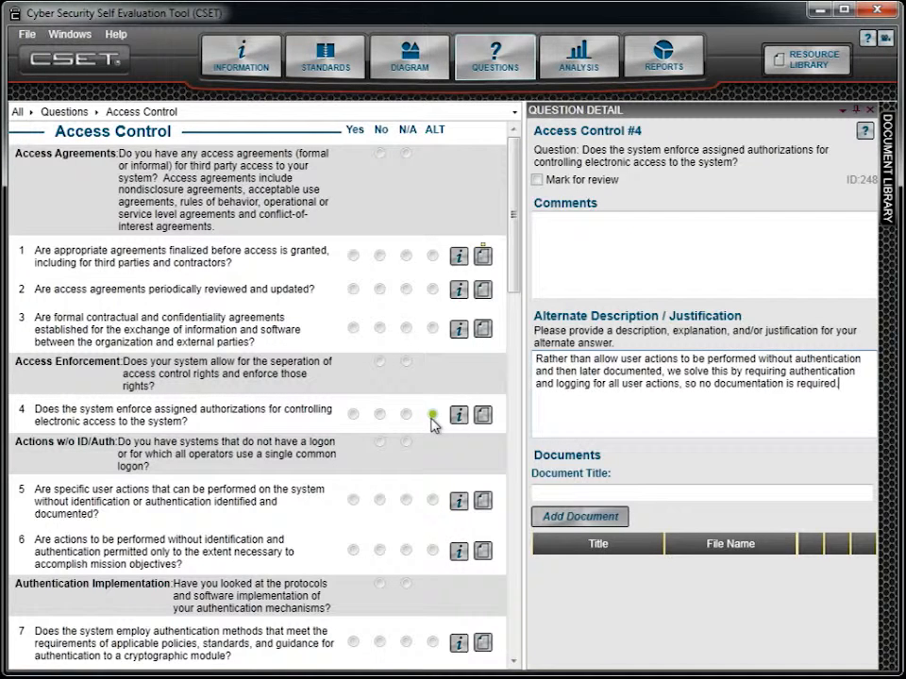
Attach ACME Cyber Security Policies.docx to Access Control question 4 with the document title "Cyber Security Policies".
click(544, 493)
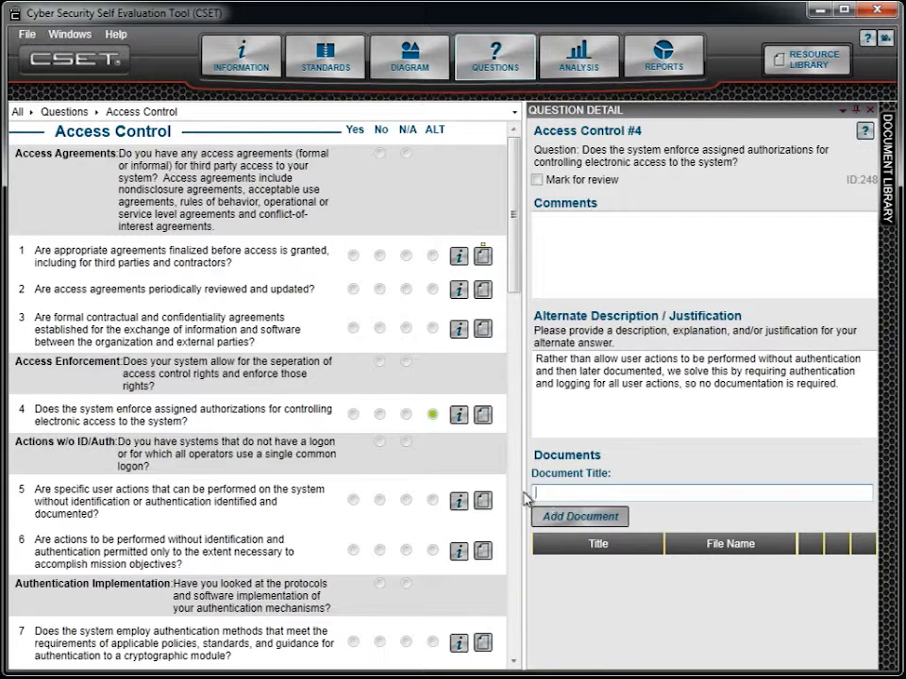
text(Cyber S)
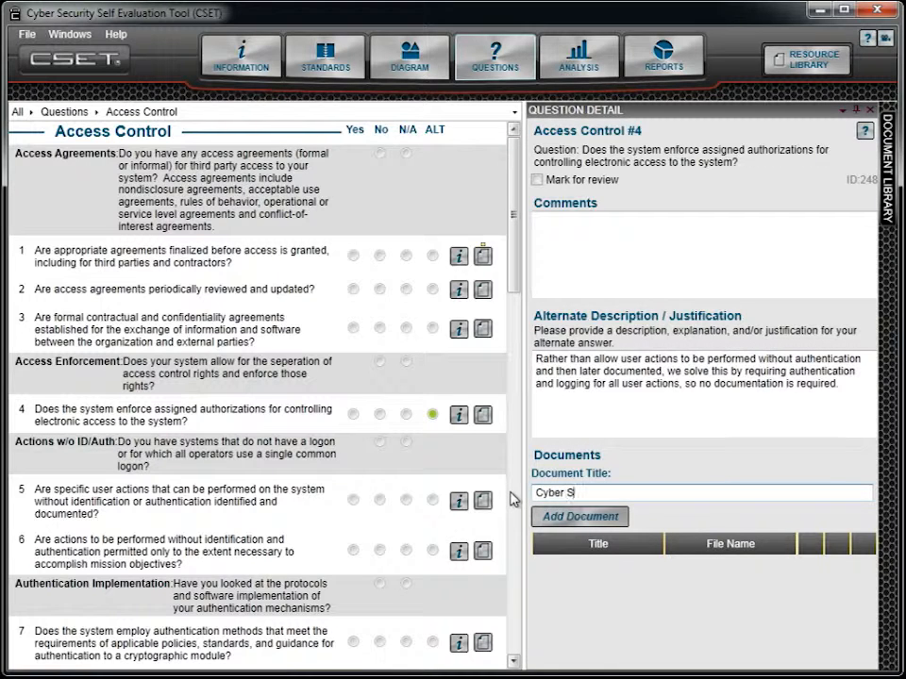
text(ecurity Policies)
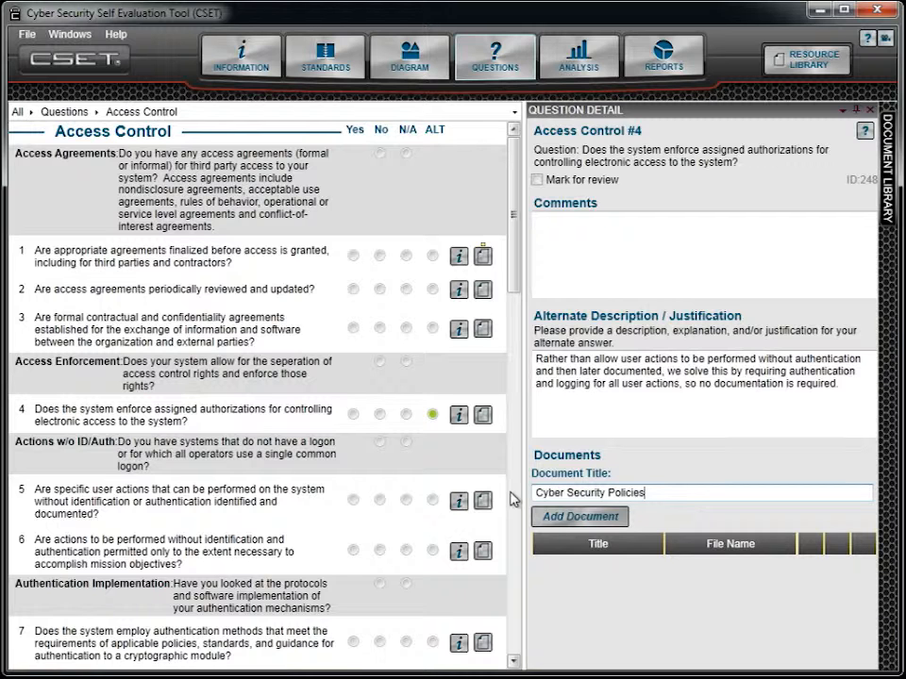
click(598, 518)
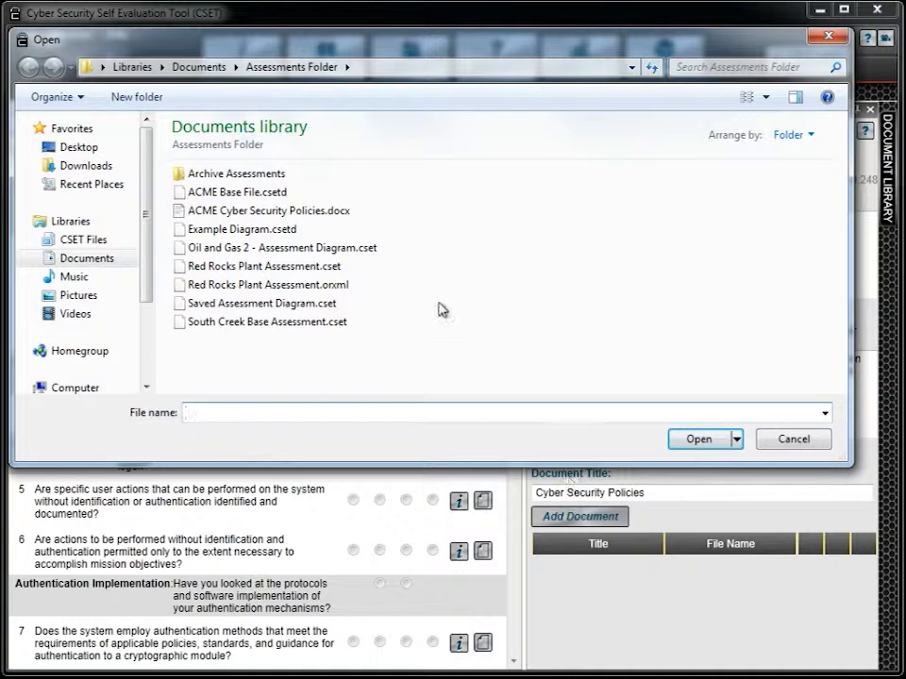
click(188, 217)
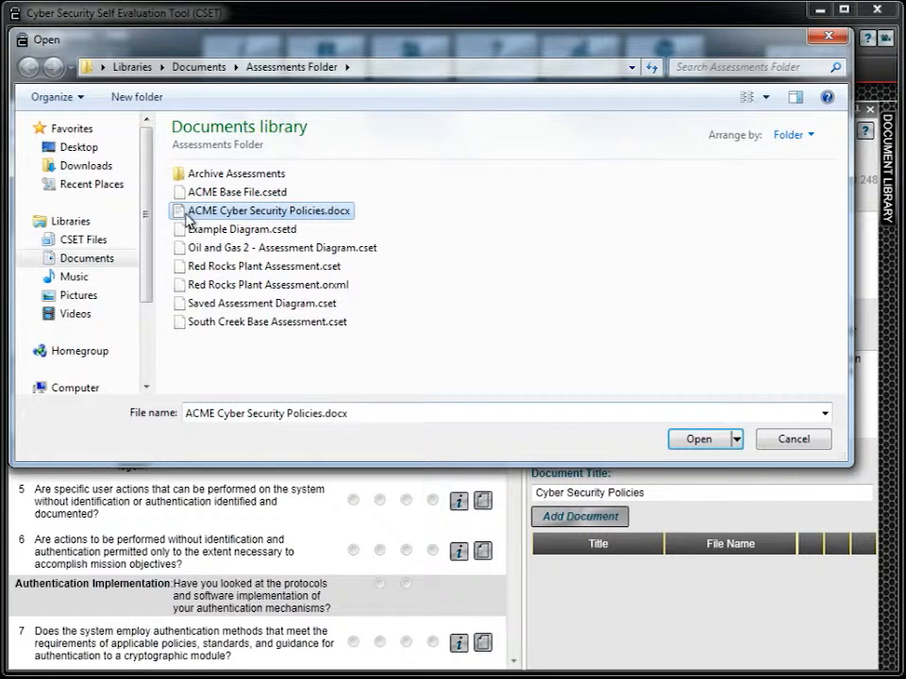
click(689, 445)
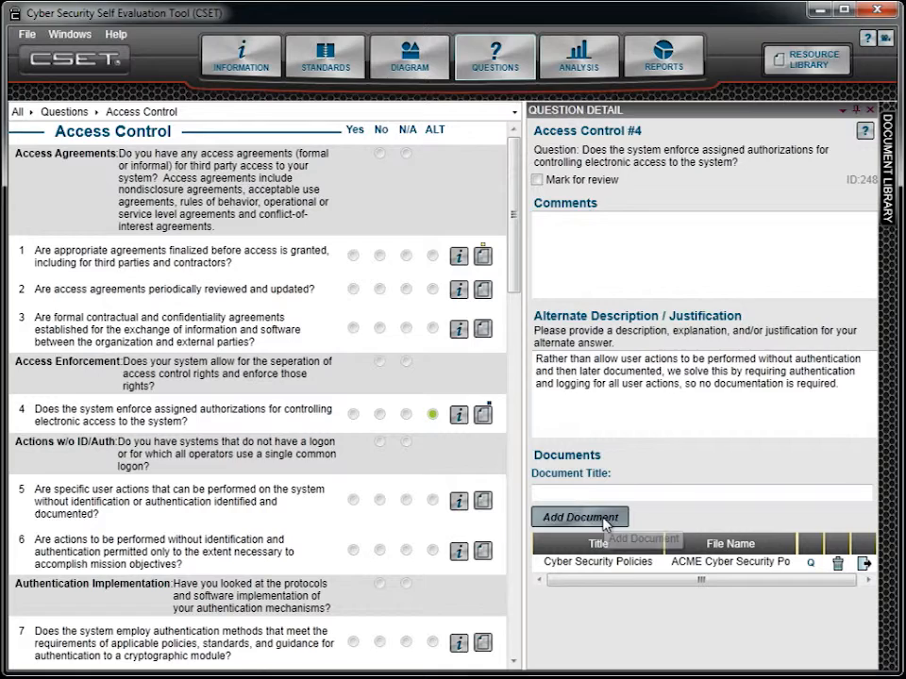
Add ACME Cyber Security Policies.docx to question 4 again, leaving the document title blank.
click(604, 522)
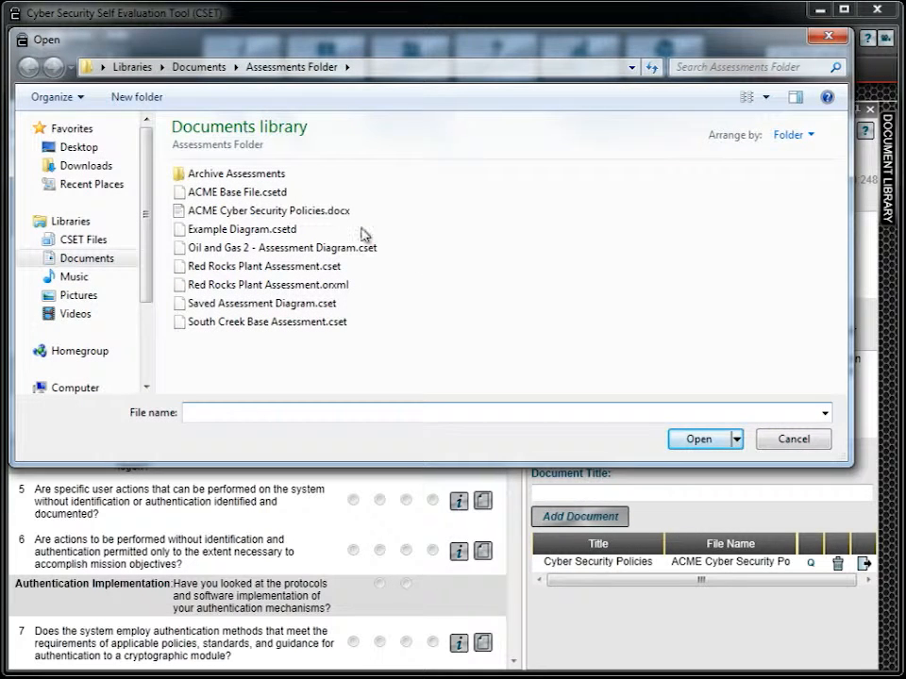
click(311, 217)
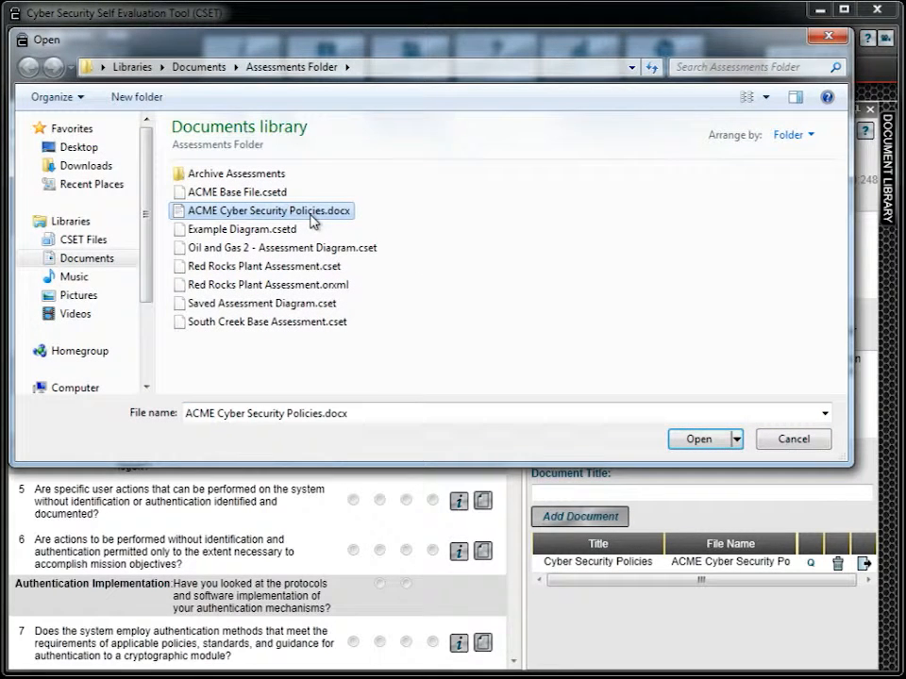
click(696, 440)
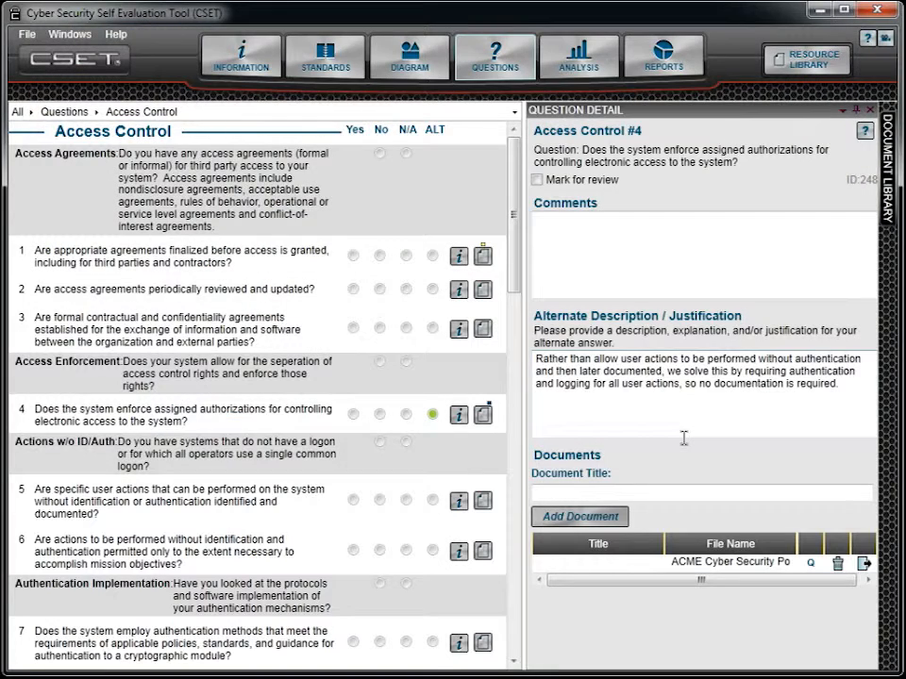
Set the title of the document attached to question 4 to "Computer Access Agreement".
click(593, 570)
click(592, 564)
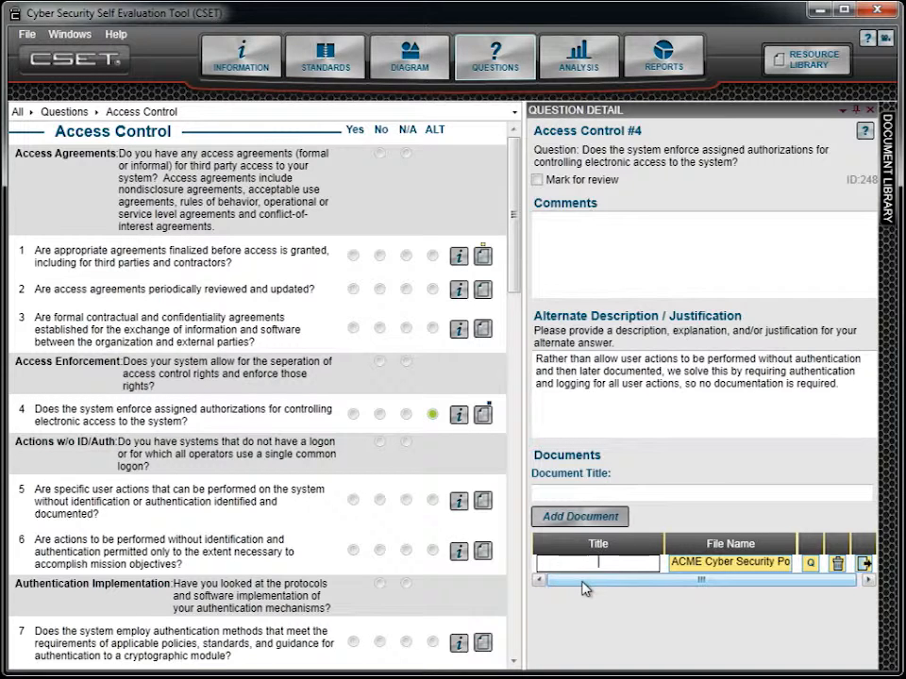
text(Computer Access)
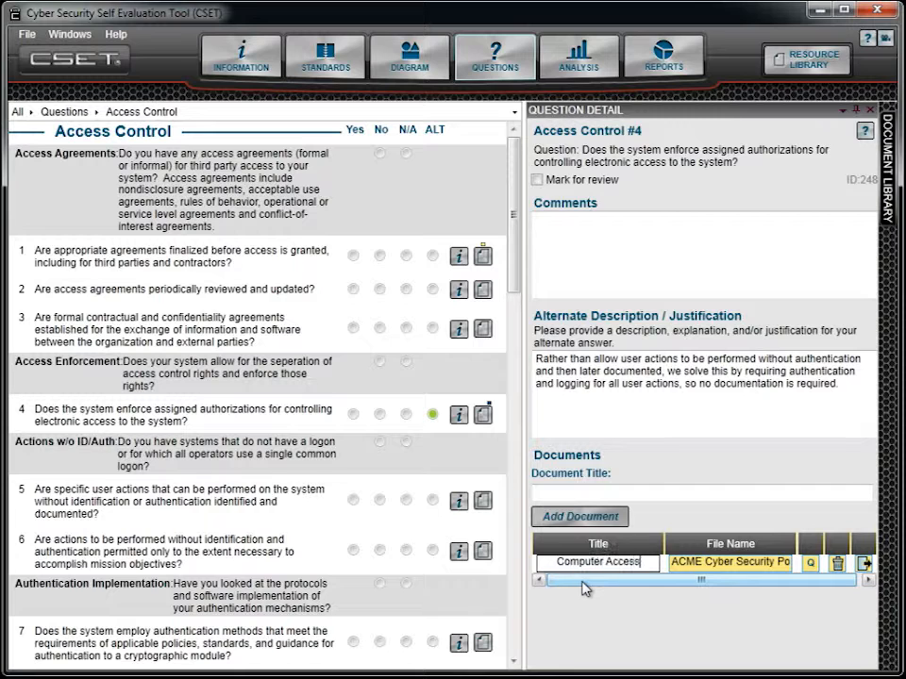
text( Agreement)
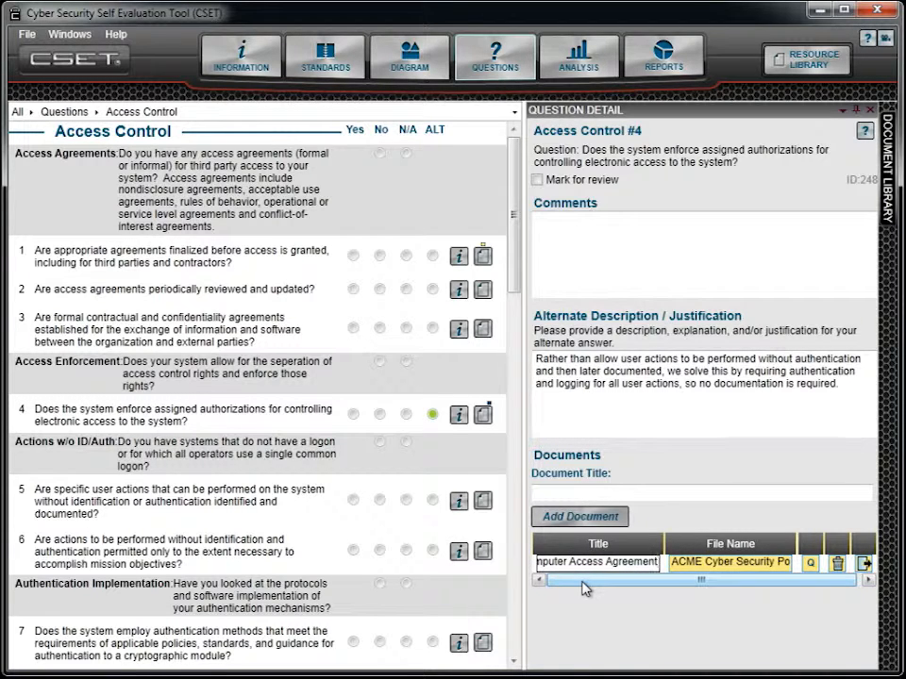
key(Return)
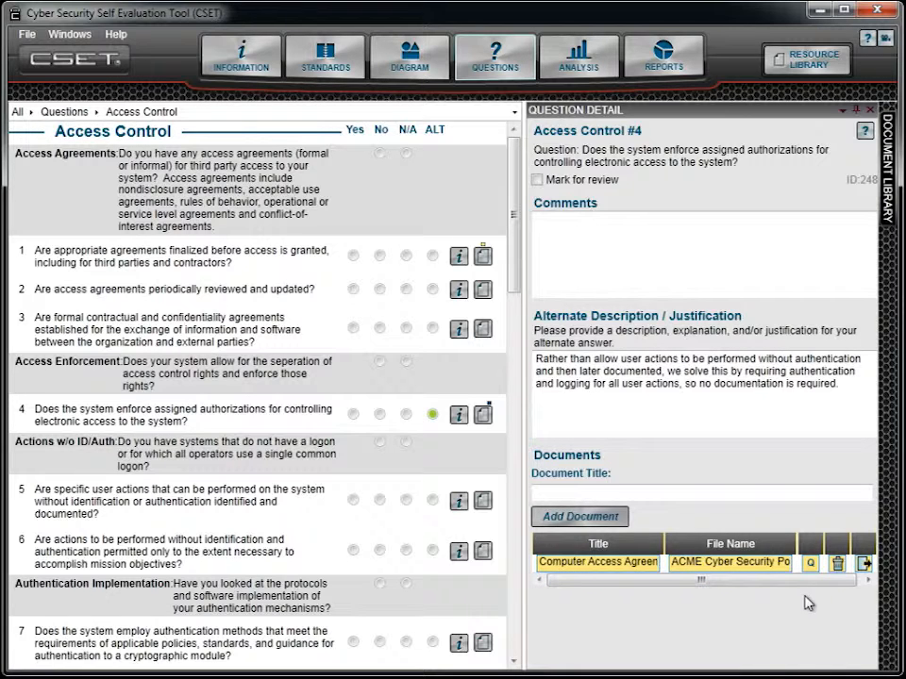
View the list of questions linked to the attached document, and open its export dialog without saving a copy.
click(809, 564)
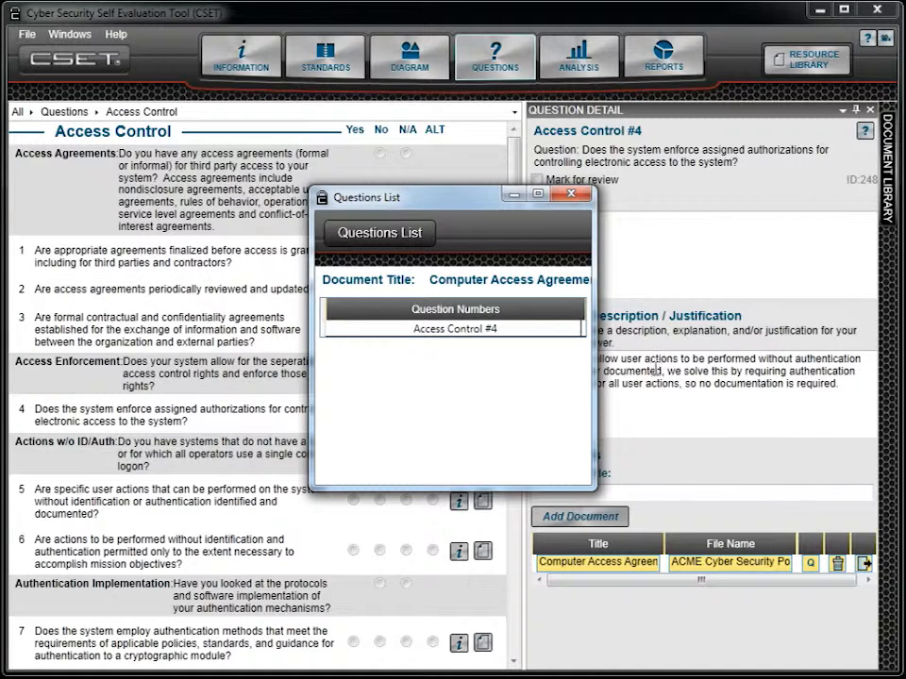
click(571, 195)
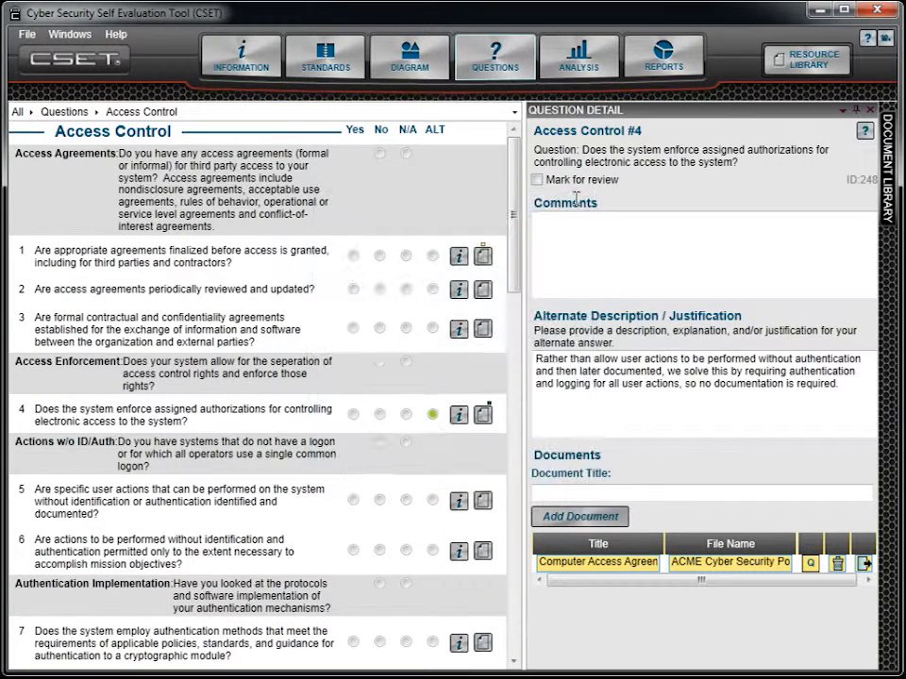
click(864, 565)
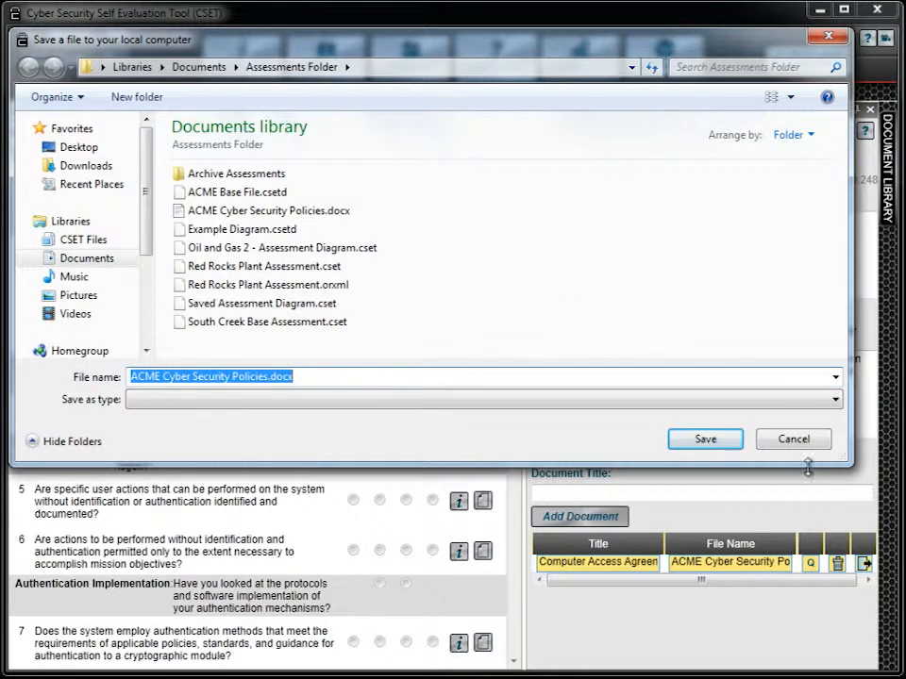
click(797, 440)
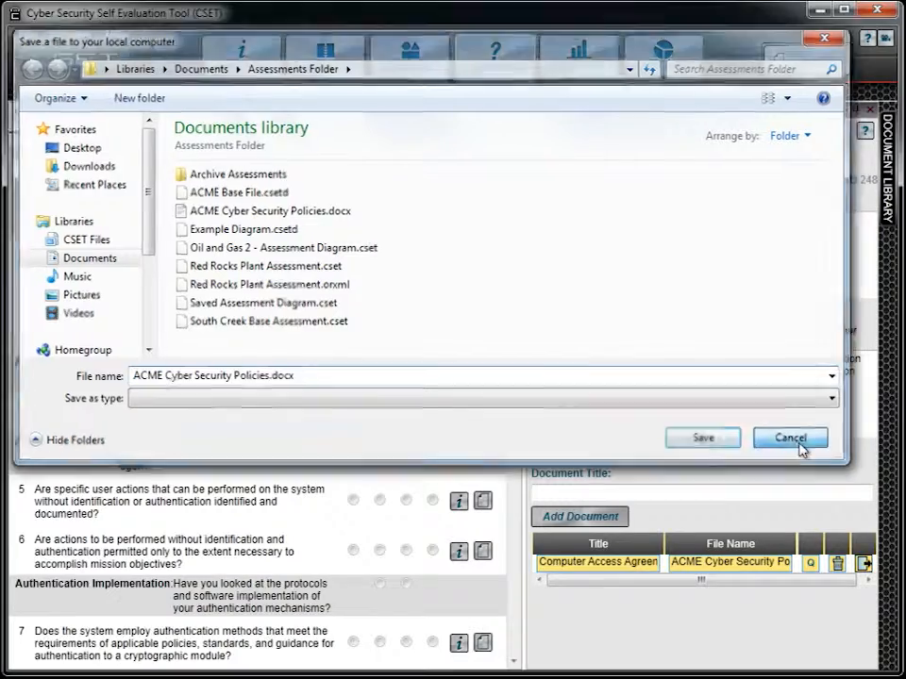